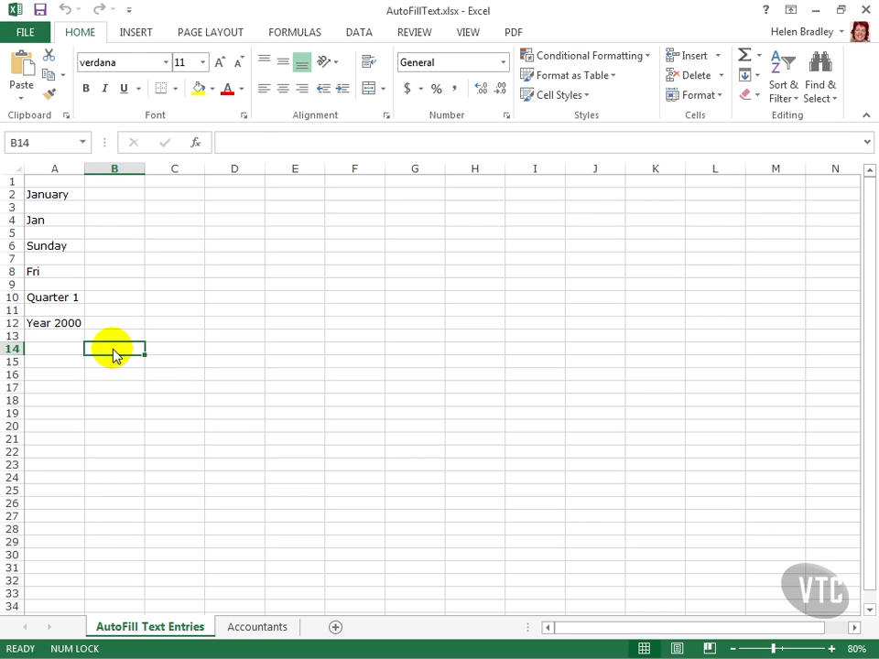
AutoFill the month names from A2 through L2 up to December, and the abbreviated months from A4 through L4 up to Dec
{"action": "left_click", "coordinate": [61, 195]}
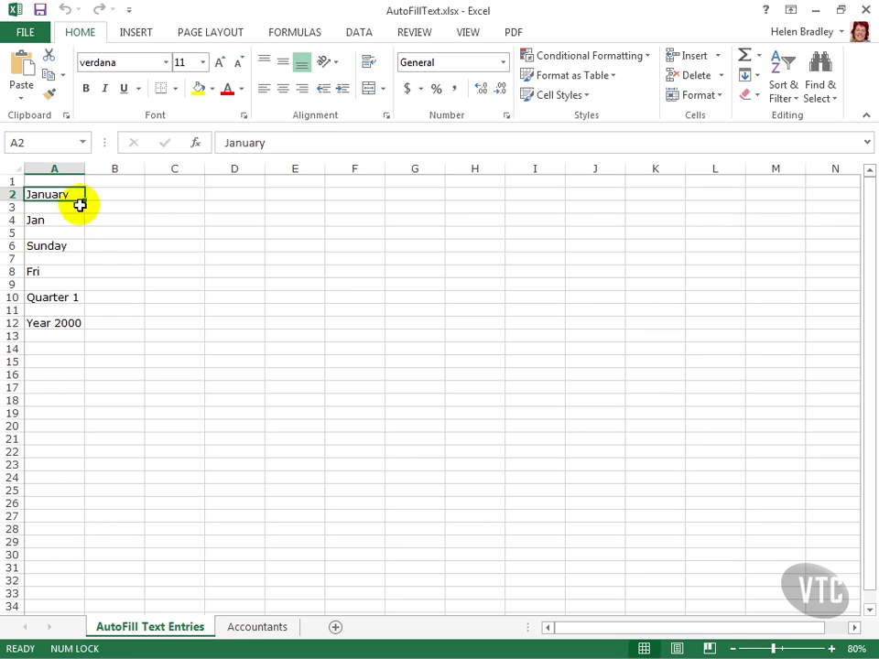
{"action": "left_click_drag", "start_coordinate": [84, 199], "coordinate": [720, 219]}
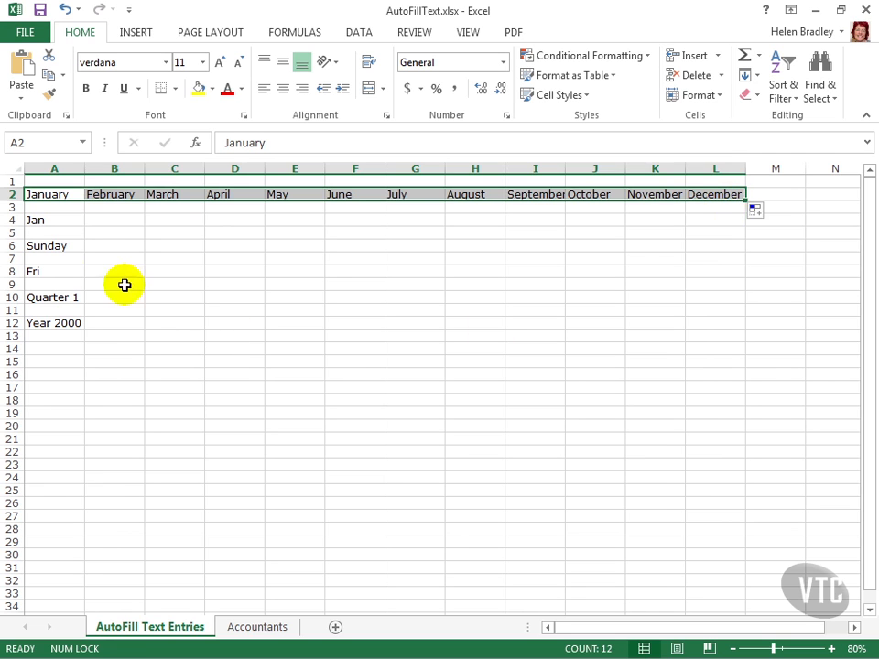
{"action": "left_click", "coordinate": [49, 219]}
{"action": "left_click", "coordinate": [48, 218]}
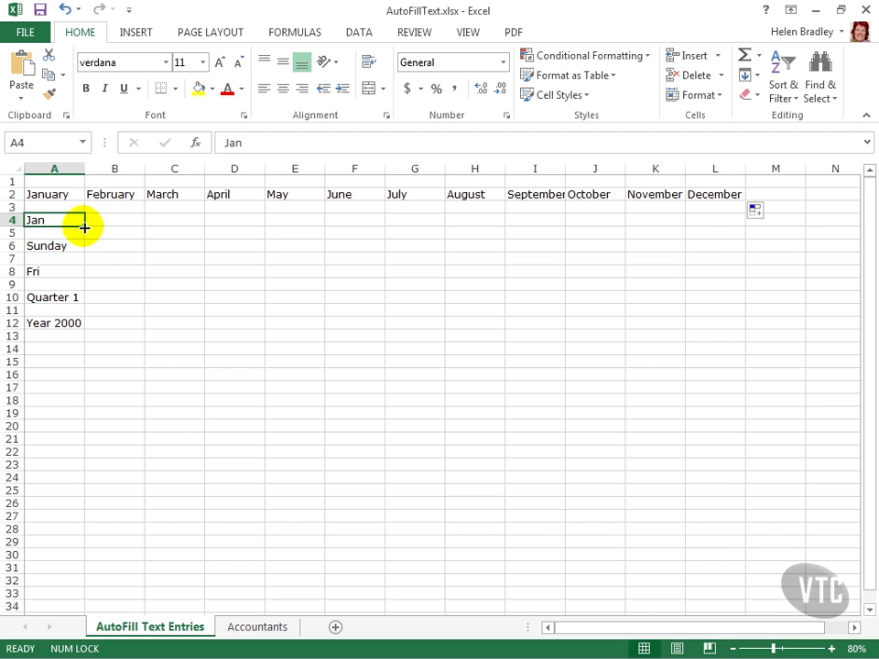
{"action": "left_click_drag", "start_coordinate": [84, 227], "coordinate": [719, 249]}
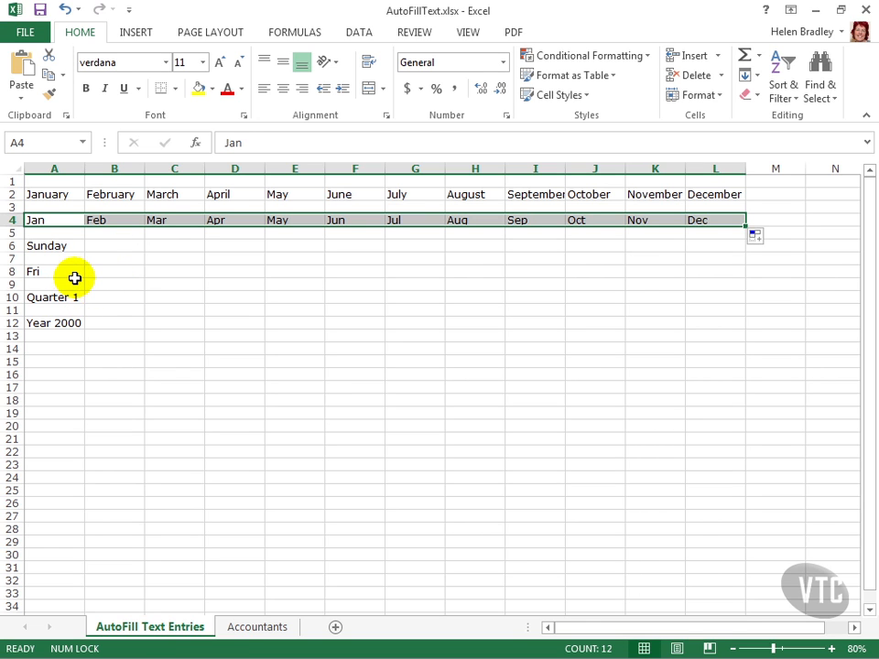
AutoFill the weekday series from Sunday in A6 across to G6, and the abbreviated series from Fri in A8 across to G8
{"action": "left_click", "coordinate": [62, 247]}
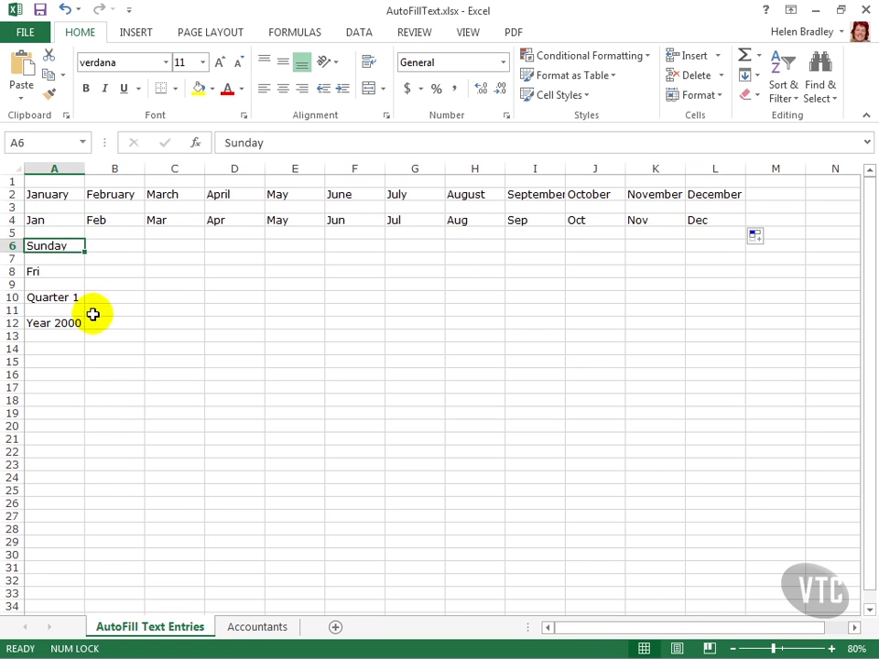
{"action": "left_click_drag", "start_coordinate": [84, 253], "coordinate": [442, 281]}
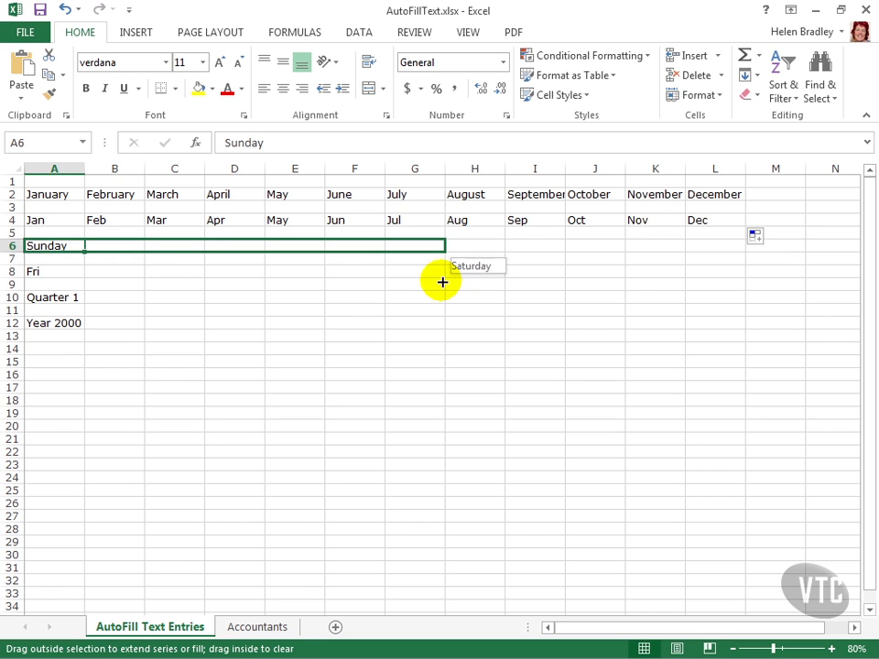
{"action": "left_click_drag", "start_coordinate": [442, 282], "coordinate": [441, 280]}
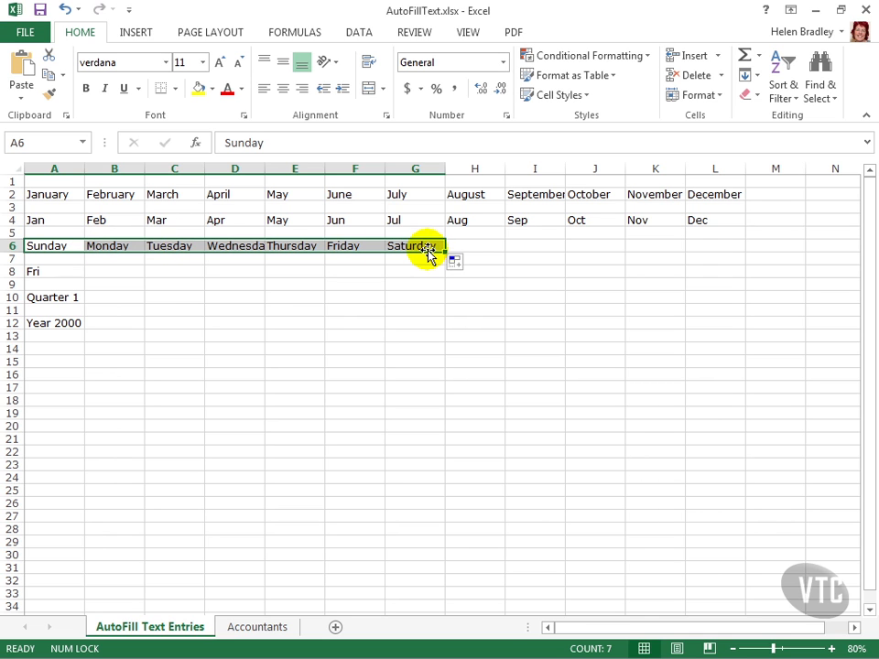
{"action": "left_click", "coordinate": [61, 274]}
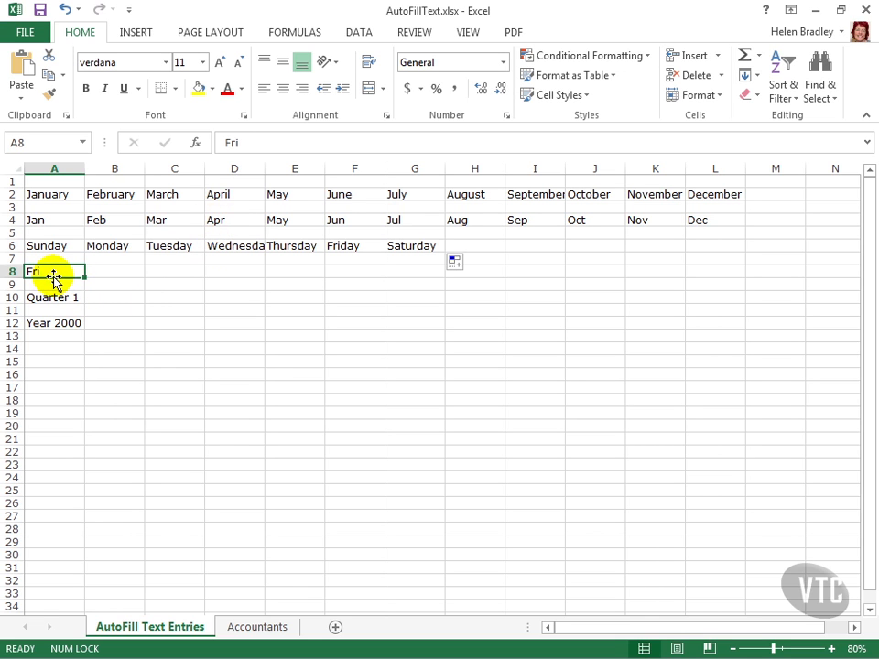
{"action": "left_click_drag", "start_coordinate": [85, 276], "coordinate": [438, 297]}
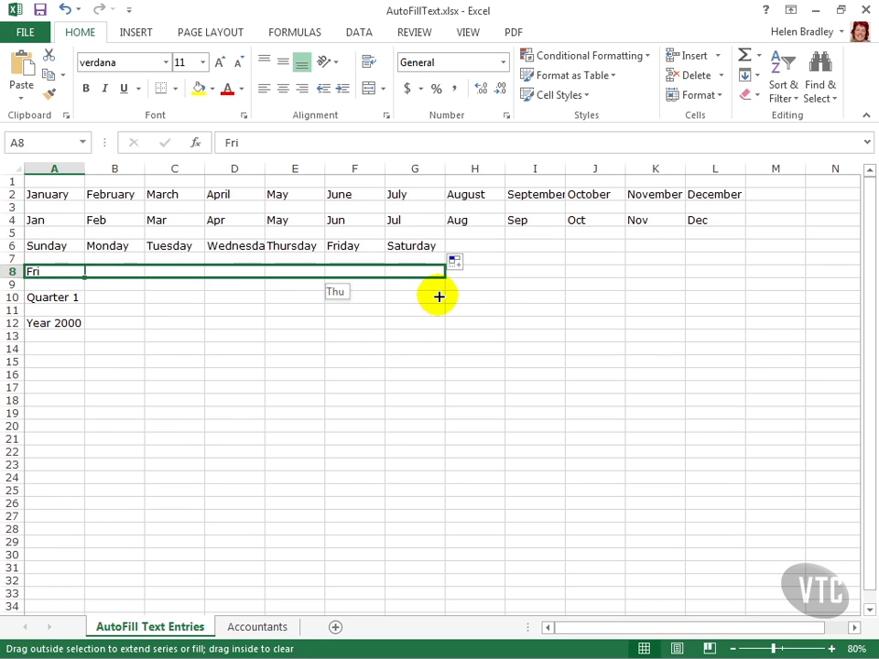
{"action": "left_click_drag", "start_coordinate": [438, 297], "coordinate": [436, 294]}
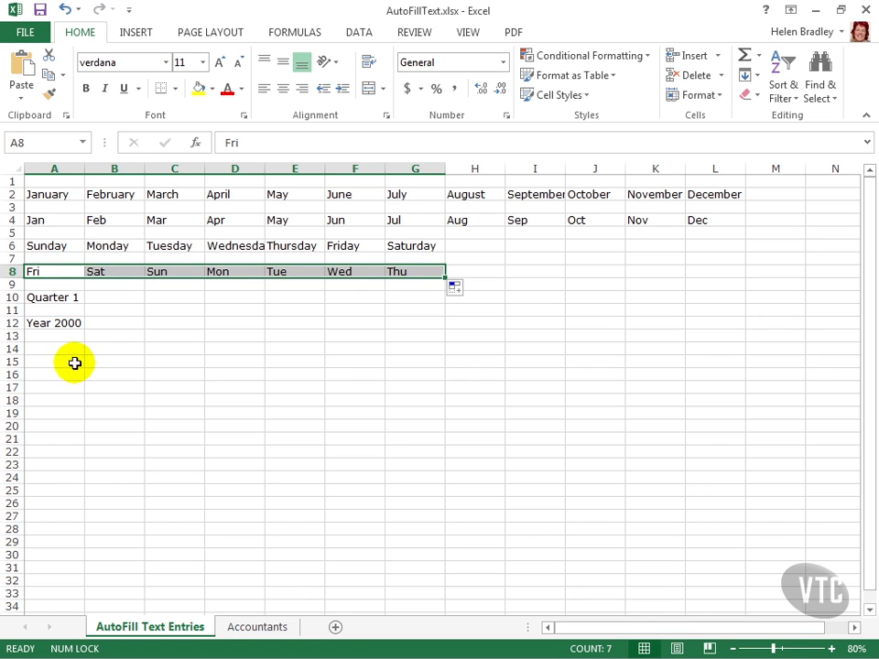
AutoFill the Quarter 1 entry in A10 across to H10, covering two cycles of Quarter 1 to Quarter 4
{"action": "left_click", "coordinate": [59, 297]}
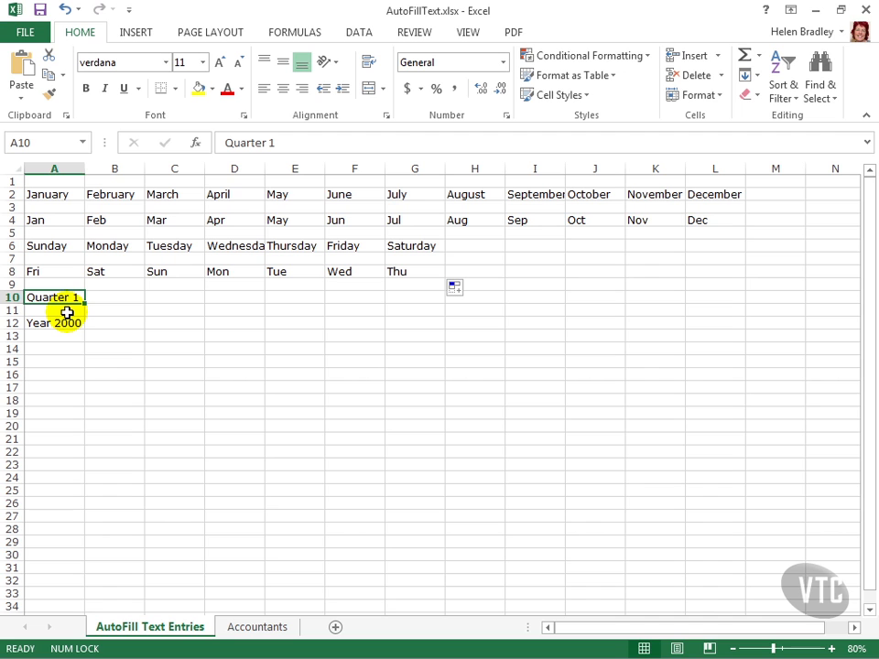
{"action": "left_click_drag", "start_coordinate": [83, 302], "coordinate": [246, 306]}
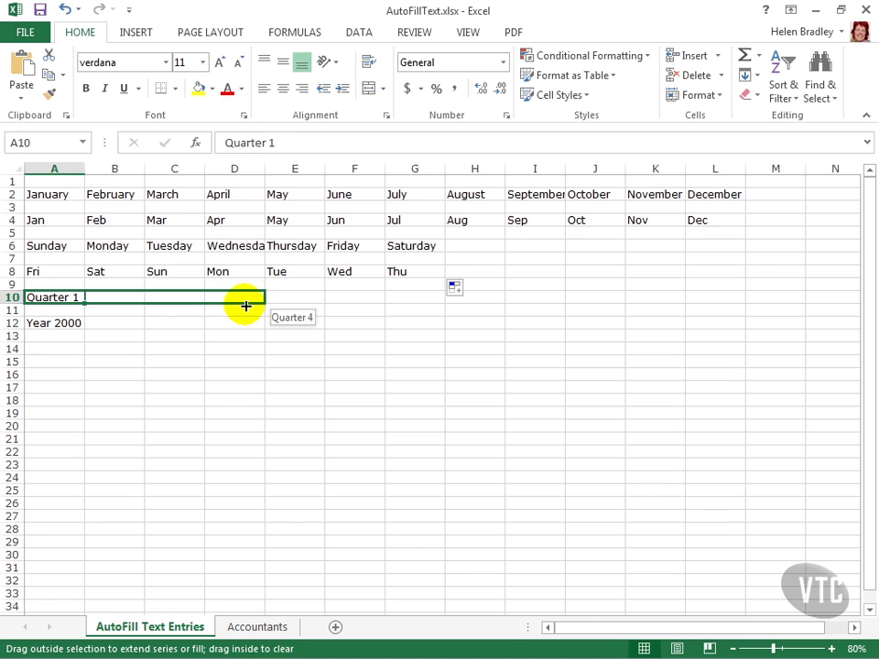
{"action": "left_click_drag", "start_coordinate": [246, 307], "coordinate": [300, 311]}
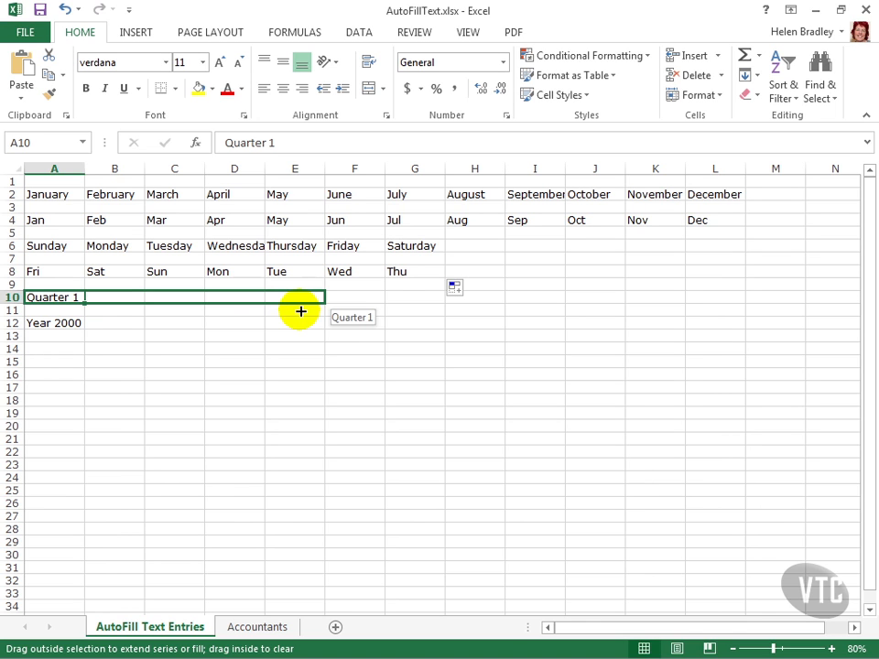
{"action": "left_click_drag", "start_coordinate": [300, 311], "coordinate": [484, 302]}
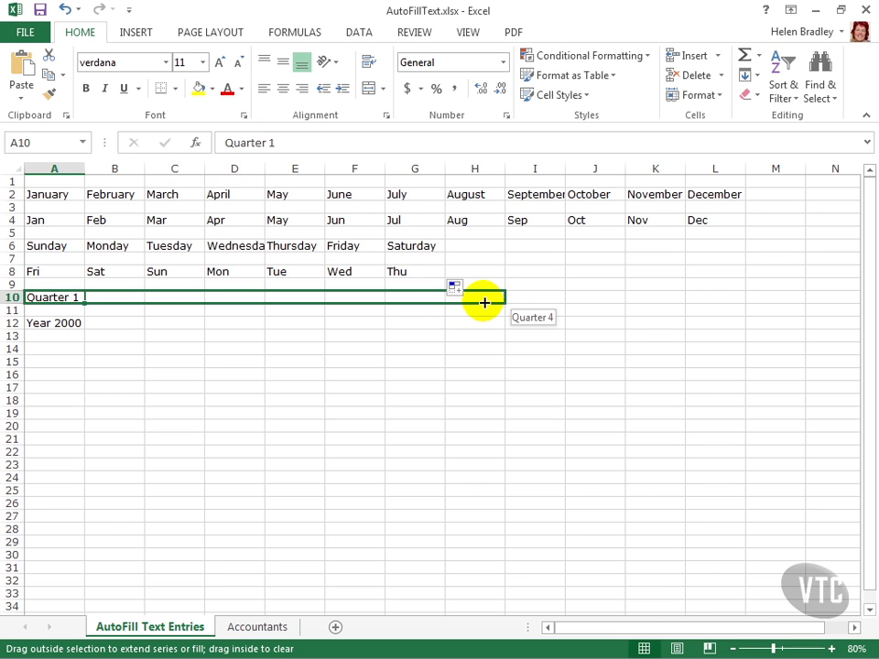
{"action": "left_click_drag", "start_coordinate": [484, 302], "coordinate": [484, 303]}
AutoFill the Year 2000 entry in A12 across to N12, ending with Year 2013
{"action": "left_click", "coordinate": [55, 323]}
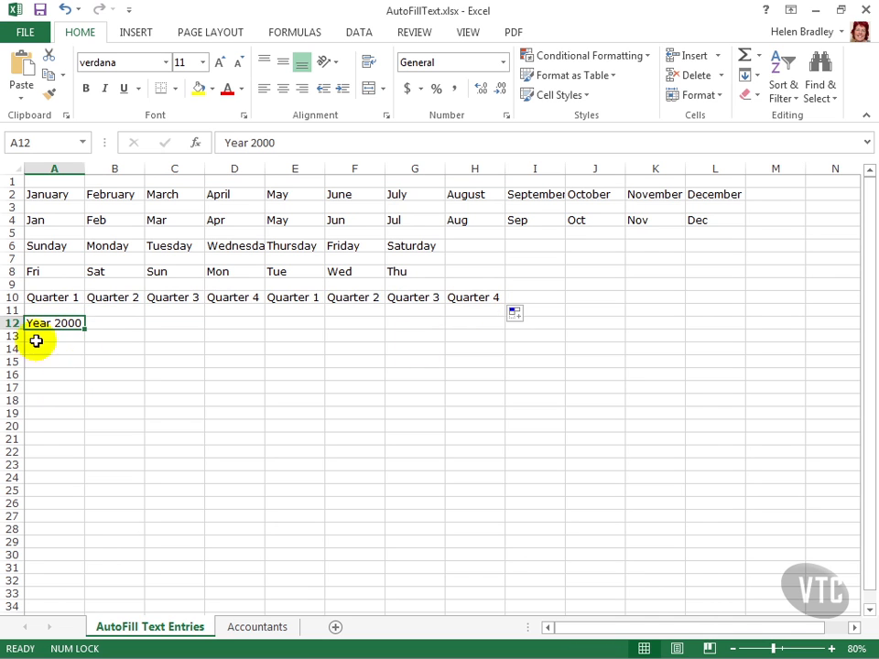
{"action": "left_click_drag", "start_coordinate": [84, 326], "coordinate": [844, 346]}
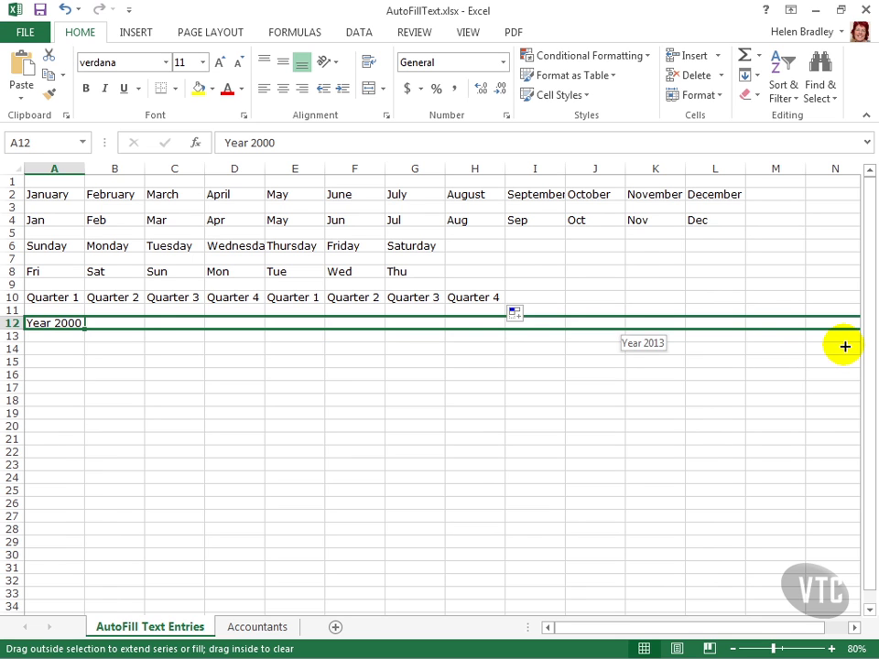
{"action": "left_click_drag", "start_coordinate": [843, 346], "coordinate": [843, 343]}
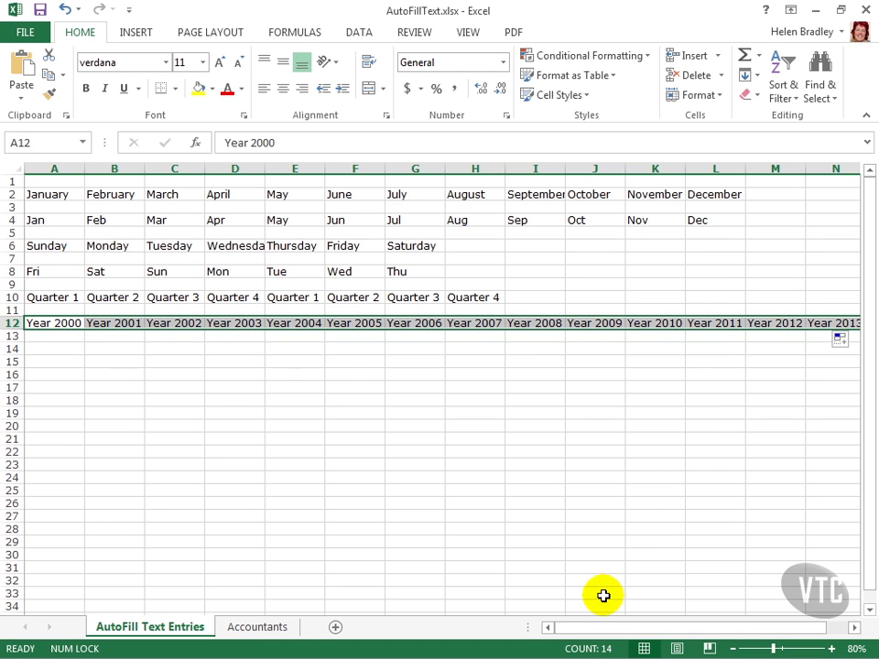
On the Accountants sheet, enter the accountant from B2 in B7 and the accountant from B4 in B8, using AutoComplete
{"action": "left_click", "coordinate": [255, 632]}
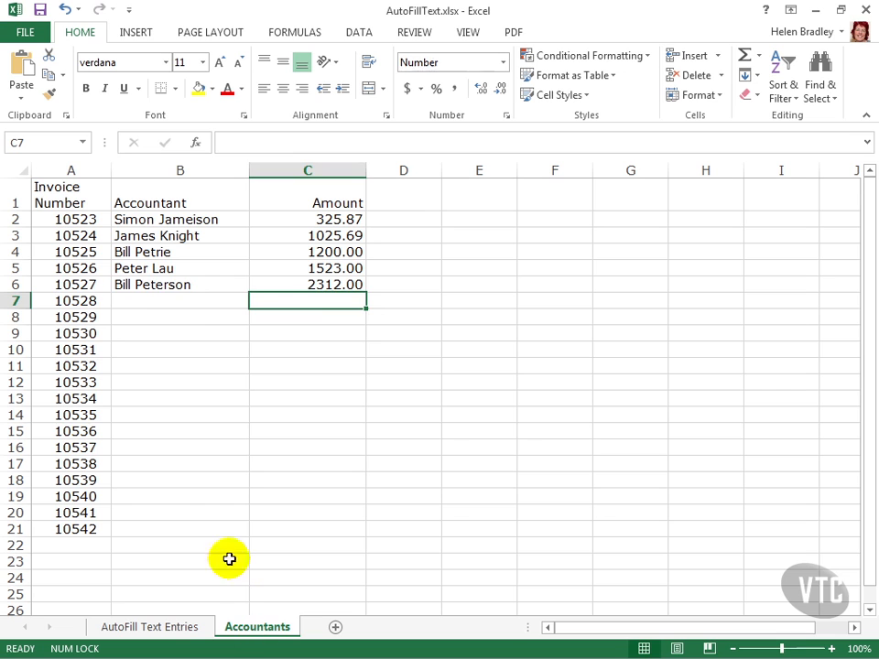
{"action": "left_click", "coordinate": [153, 302]}
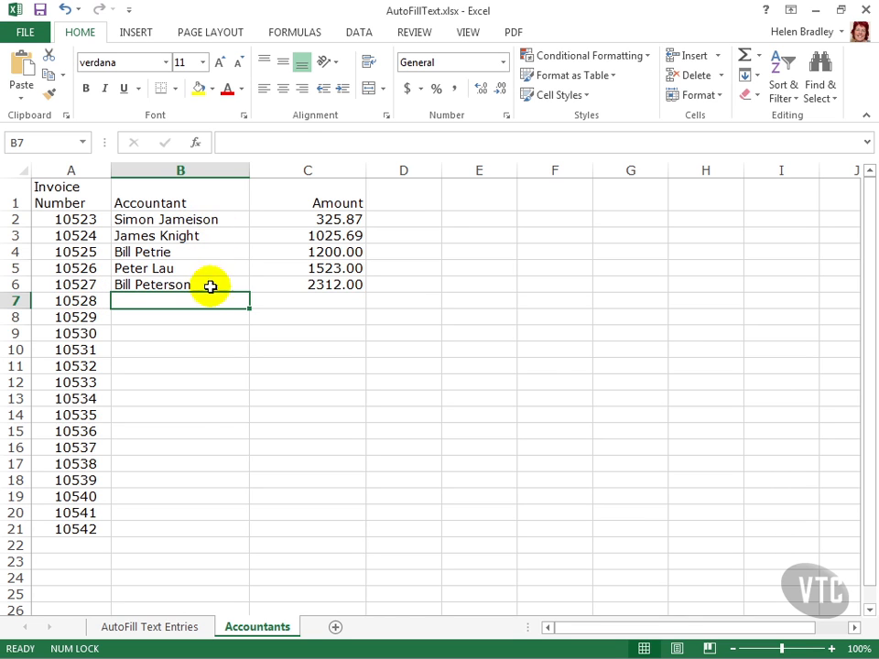
{"action": "type", "text": "Simon Jameison"}
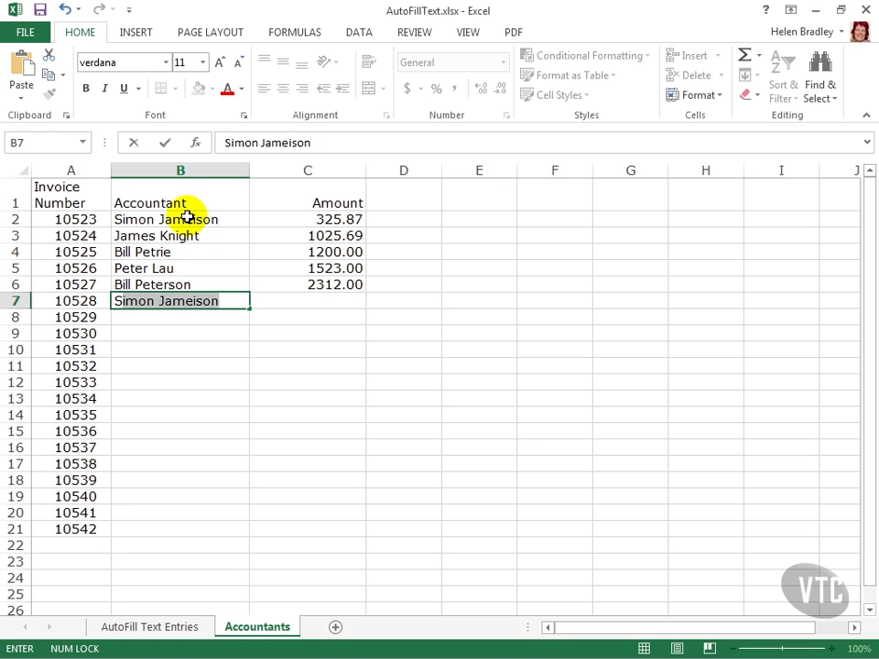
{"action": "key", "text": "Return"}
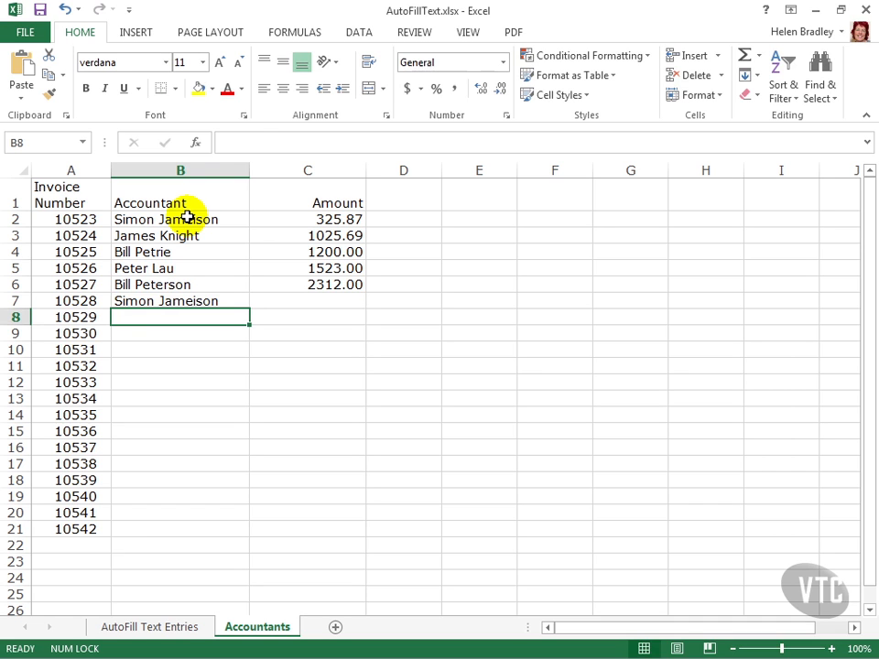
{"action": "type", "text": "B"}
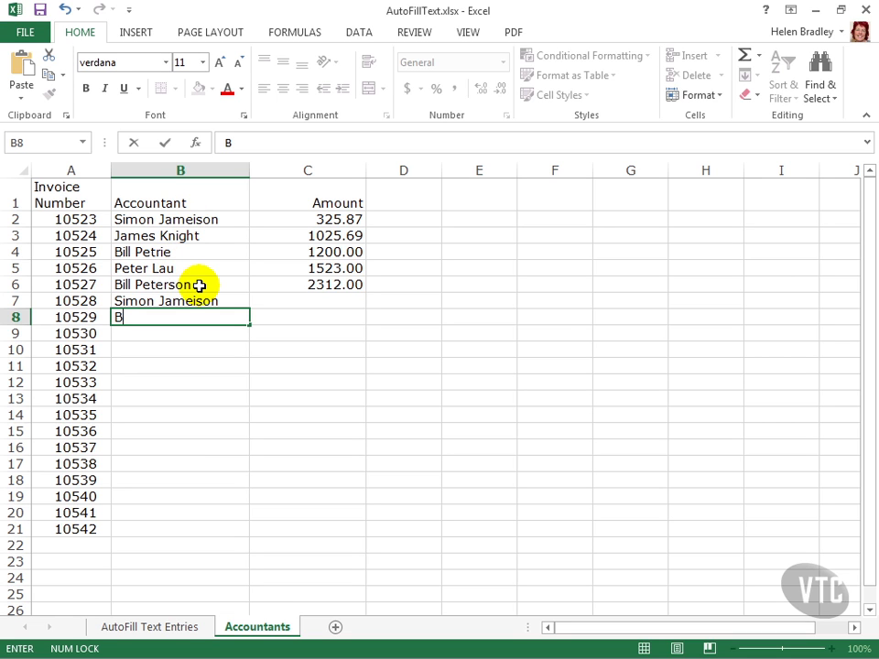
{"action": "type", "text": "ill Petrie"}
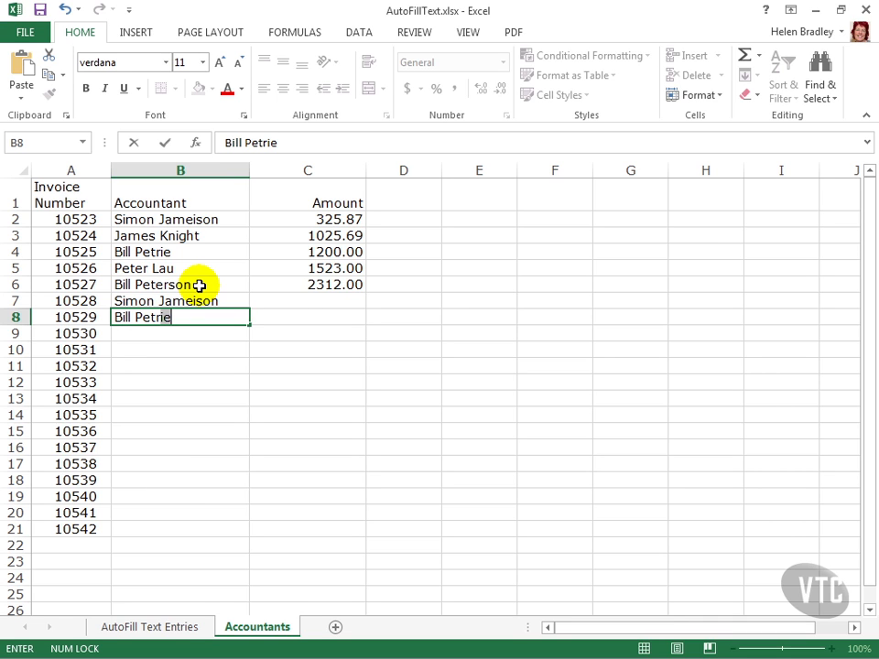
{"action": "key", "text": "Return"}
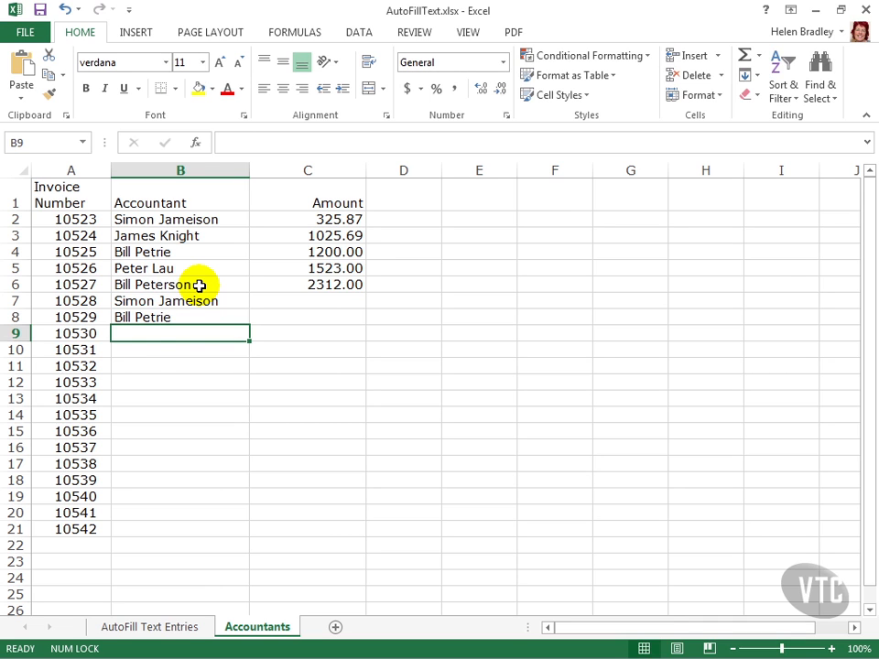
Fill B9 with the accountant from B6 and B10 with the one from B2, picking both from the column's existing entries
{"action": "key", "text": "alt+Down"}
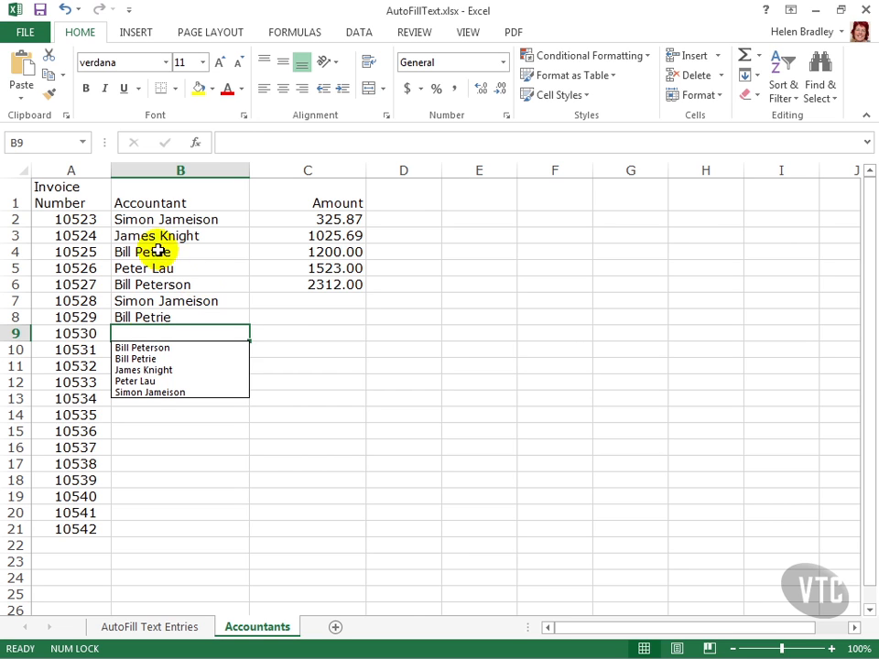
{"action": "left_click", "coordinate": [167, 348]}
{"action": "left_click", "coordinate": [148, 352]}
{"action": "right_click", "coordinate": [158, 354]}
{"action": "key", "text": "alt+Down"}
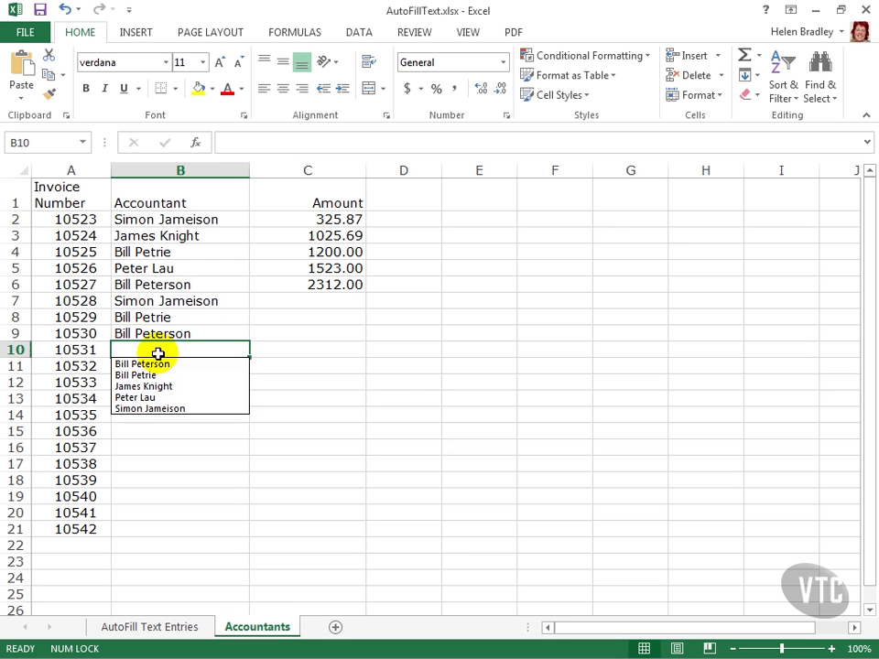
{"action": "left_click", "coordinate": [143, 408]}
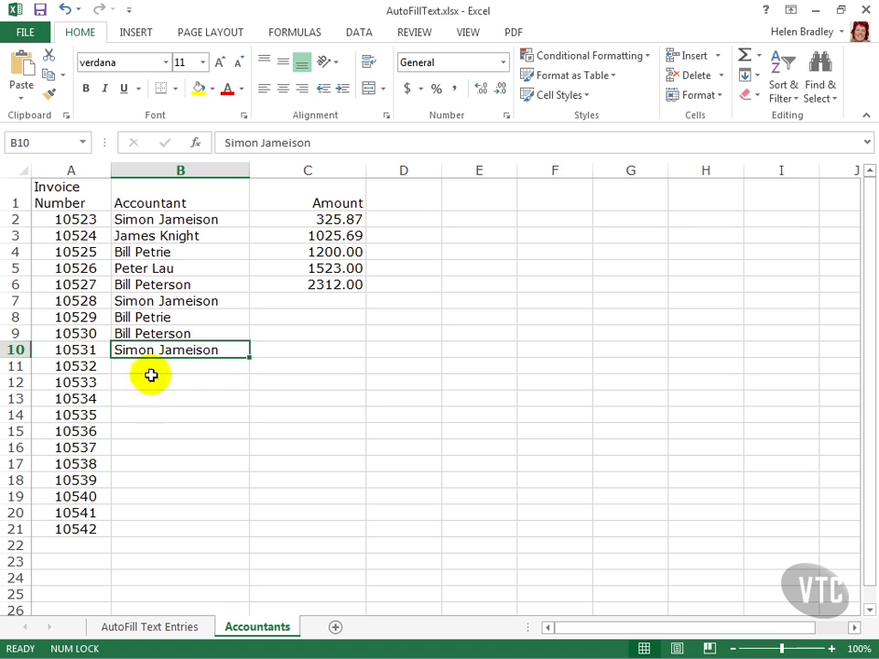
Fill B11 with the accountant from B4 and B12 with the one from B3, picking both from the list of existing column entries
{"action": "left_click", "coordinate": [151, 366]}
{"action": "key", "text": "alt+Down"}
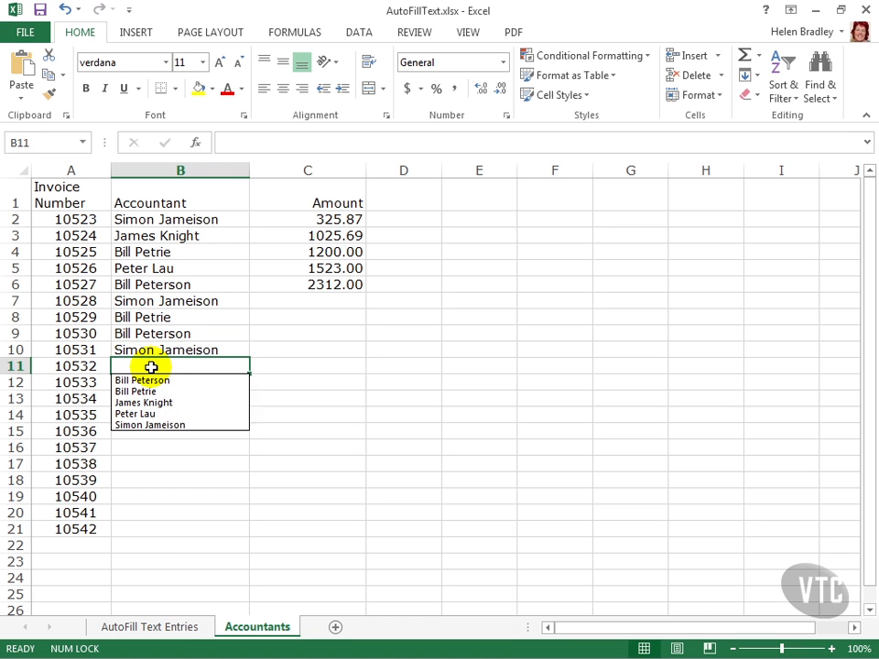
{"action": "left_click", "coordinate": [152, 393]}
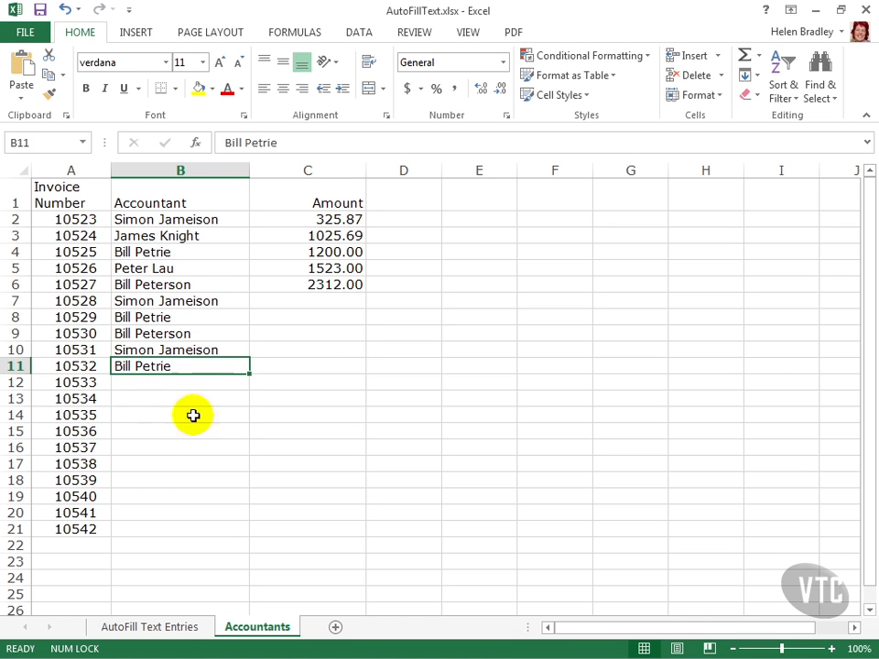
{"action": "left_click", "coordinate": [162, 383]}
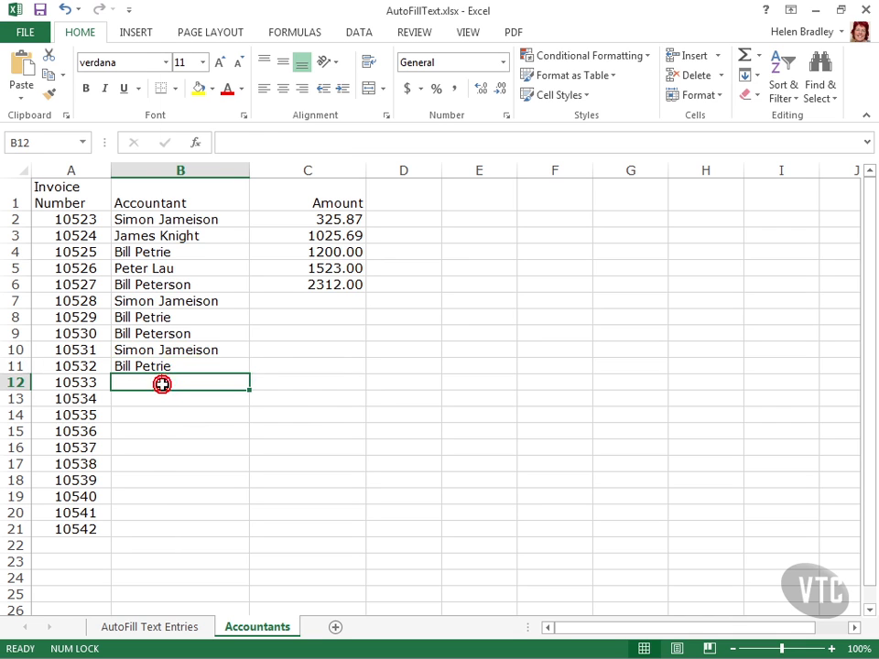
{"action": "right_click", "coordinate": [161, 384]}
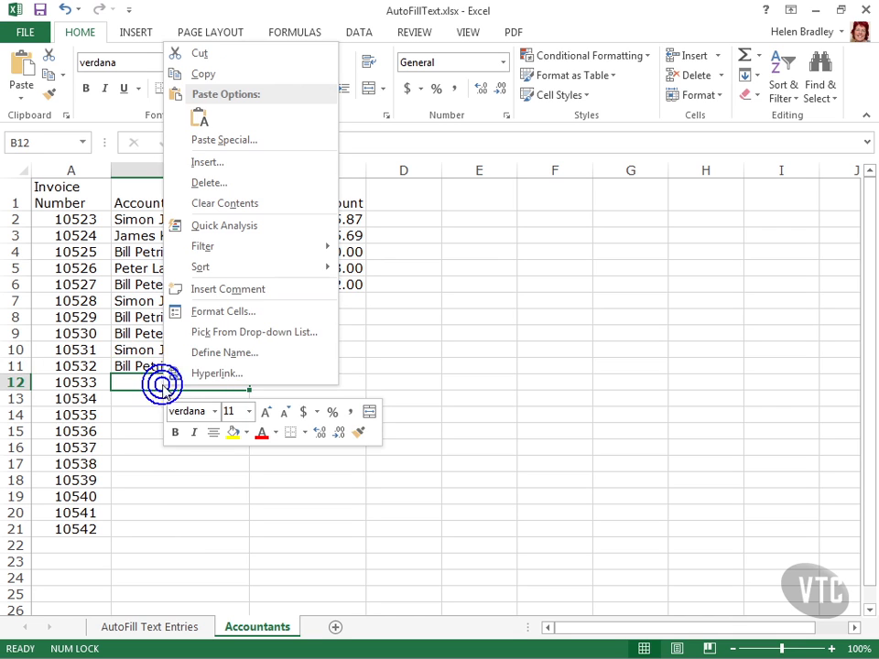
{"action": "left_click", "coordinate": [227, 333]}
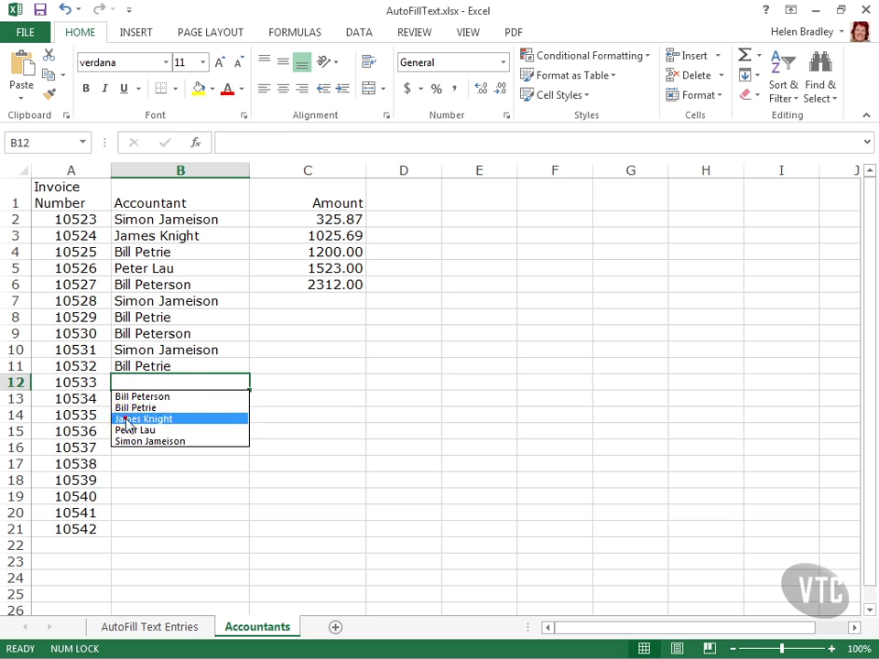
{"action": "left_click", "coordinate": [127, 419]}
{"action": "left_click", "coordinate": [168, 403]}
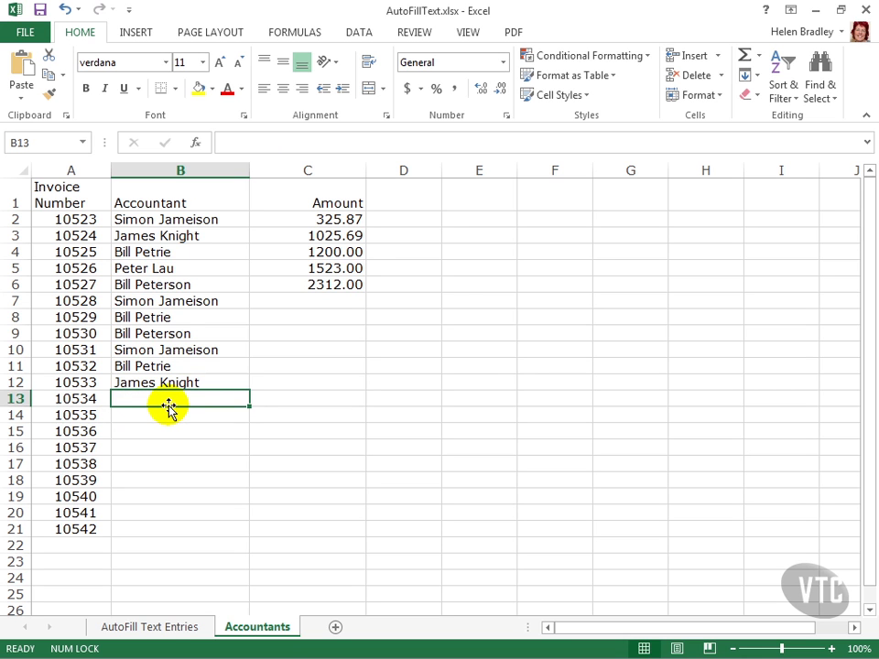